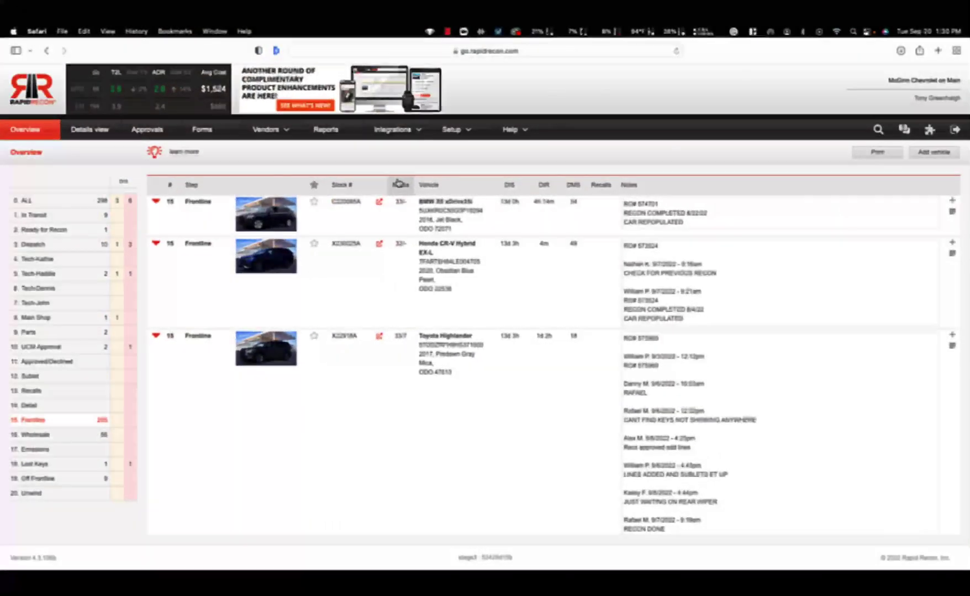
Show the list of available integrations
left_click(396, 131)
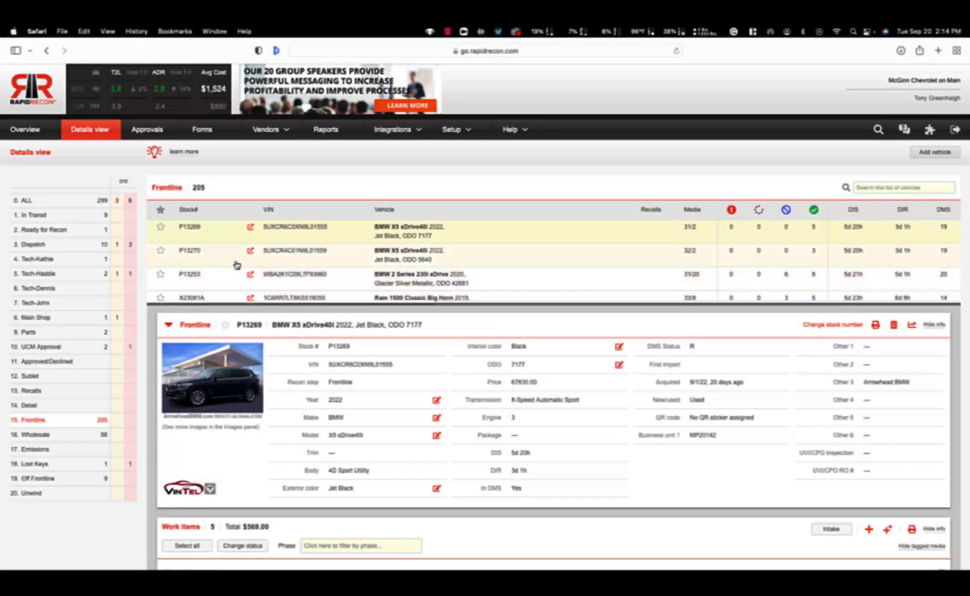
Set the GMC Sierra 3500HD odometer in Tech-Kathie to 36201
left_click(65, 262)
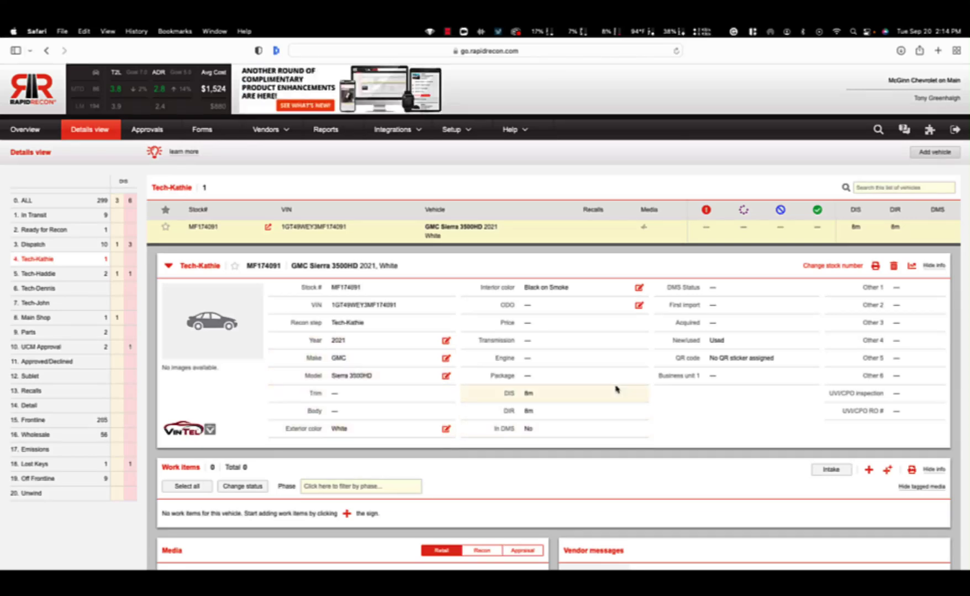
left_click(638, 307)
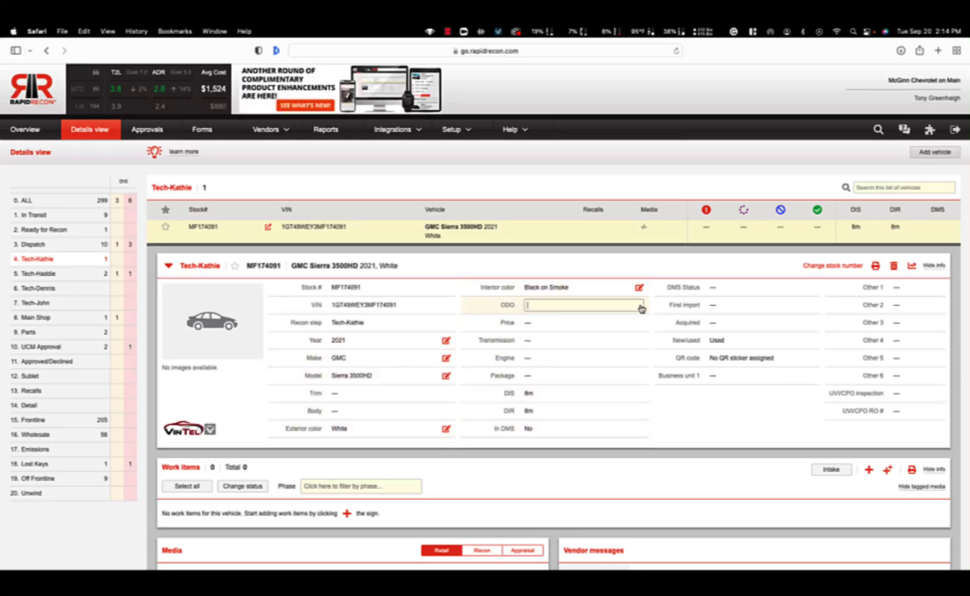
type("36201")
key("Return")
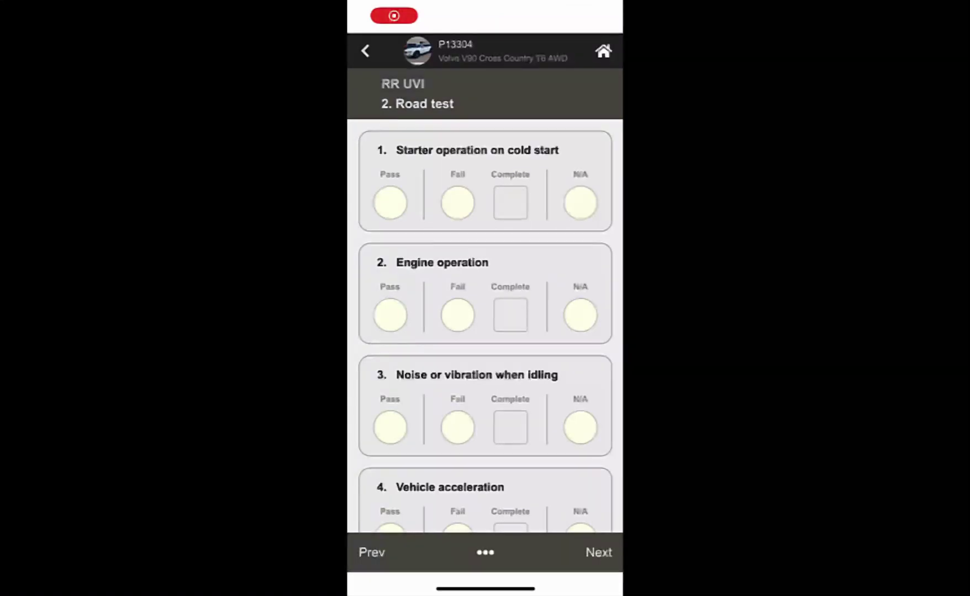
Pass the starter operation, engine operation and idling noise checks, then show the form's options
left_click(389, 202)
left_click(389, 314)
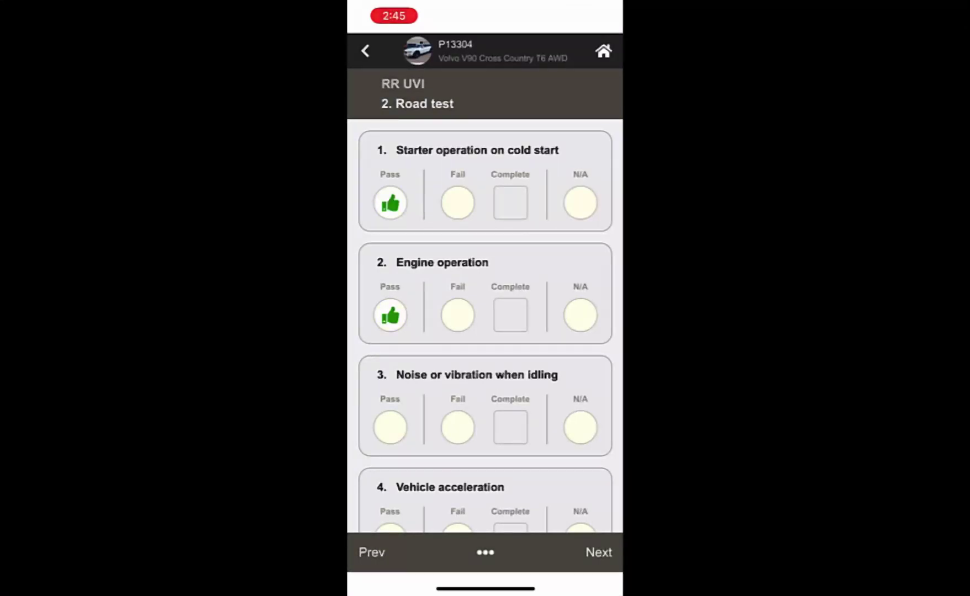
left_click(389, 427)
left_click(485, 553)
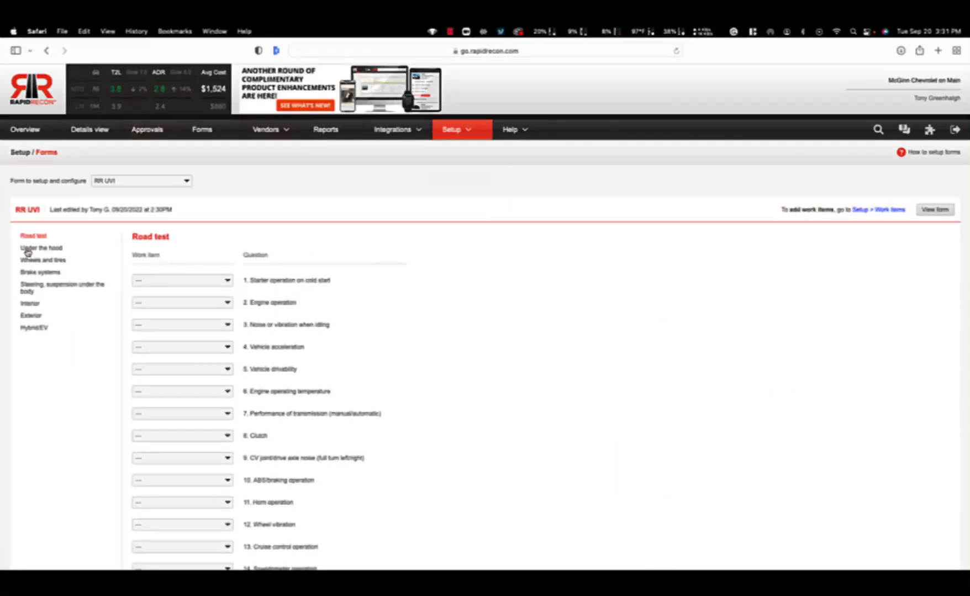
Assign Brake Caliper to question 39 in the Brake systems section
left_click(43, 273)
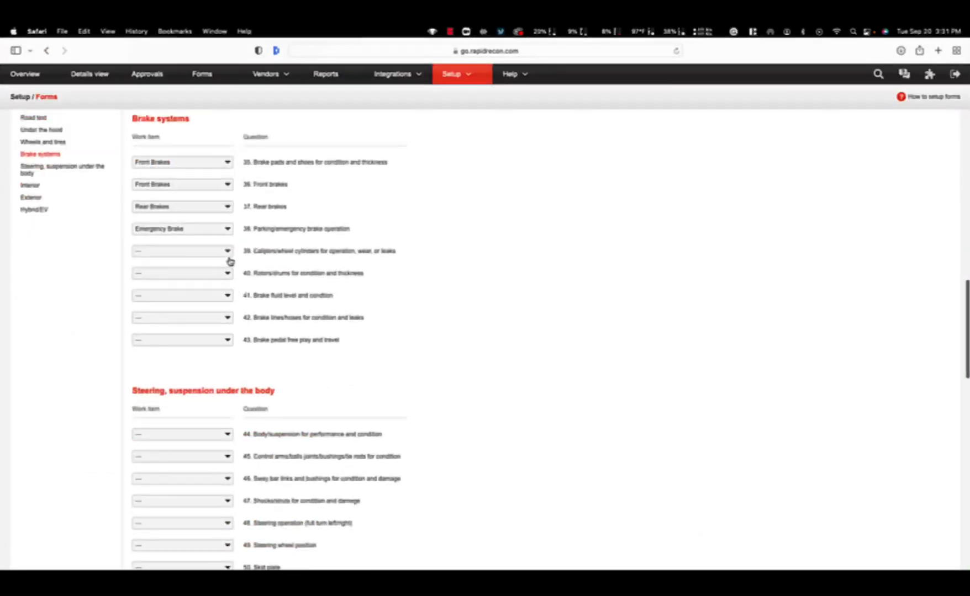
left_click(226, 257)
scroll(187, 338, "down", 5)
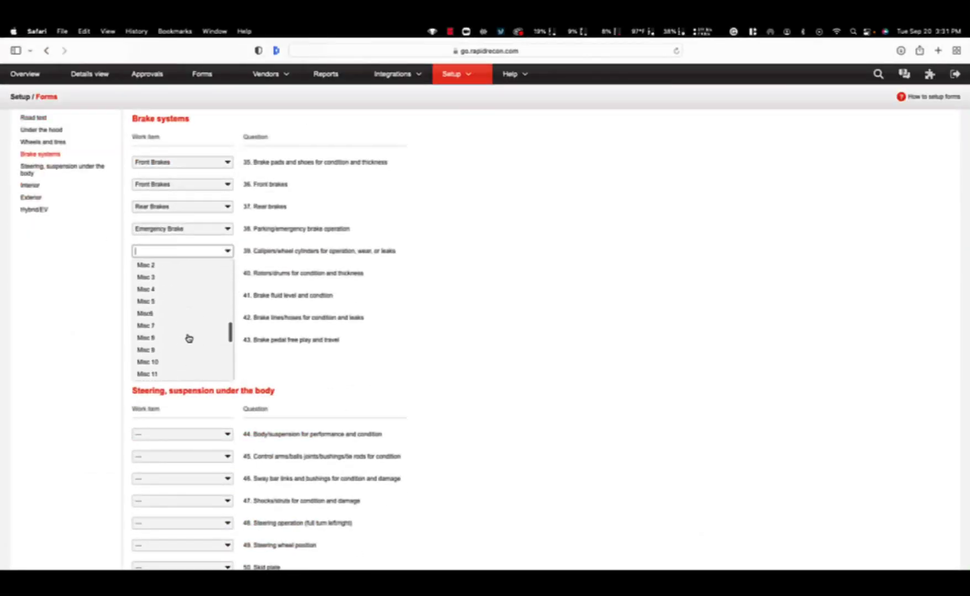
scroll(188, 339, "down", 3)
scroll(189, 338, "down", 5)
scroll(186, 339, "down", 2)
scroll(186, 339, "down", 1)
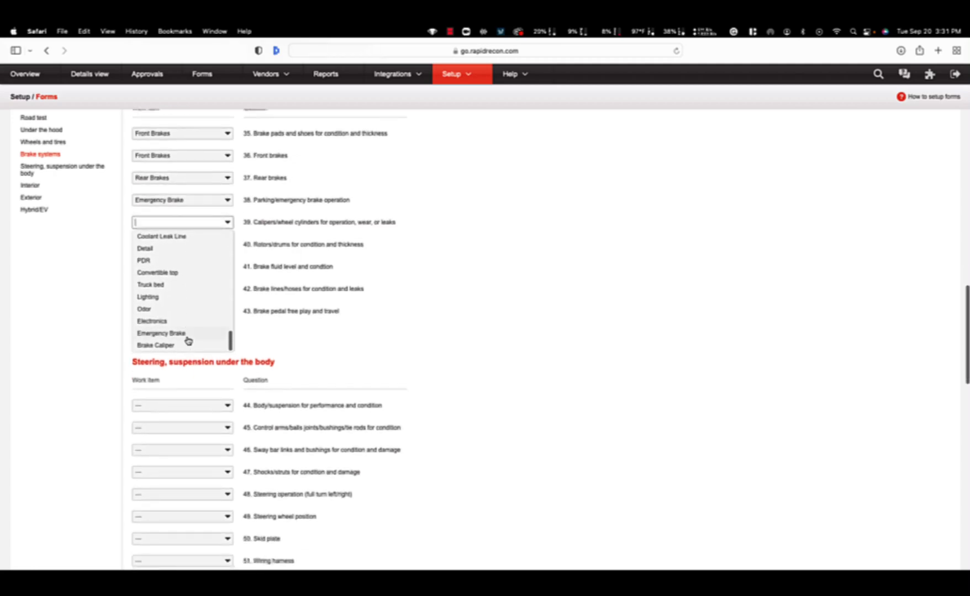
left_click(172, 345)
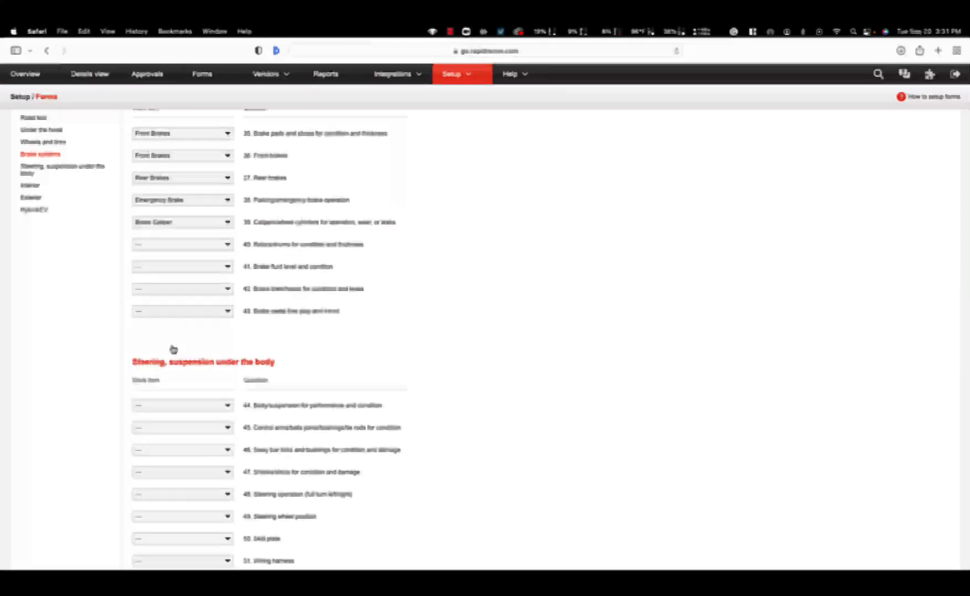